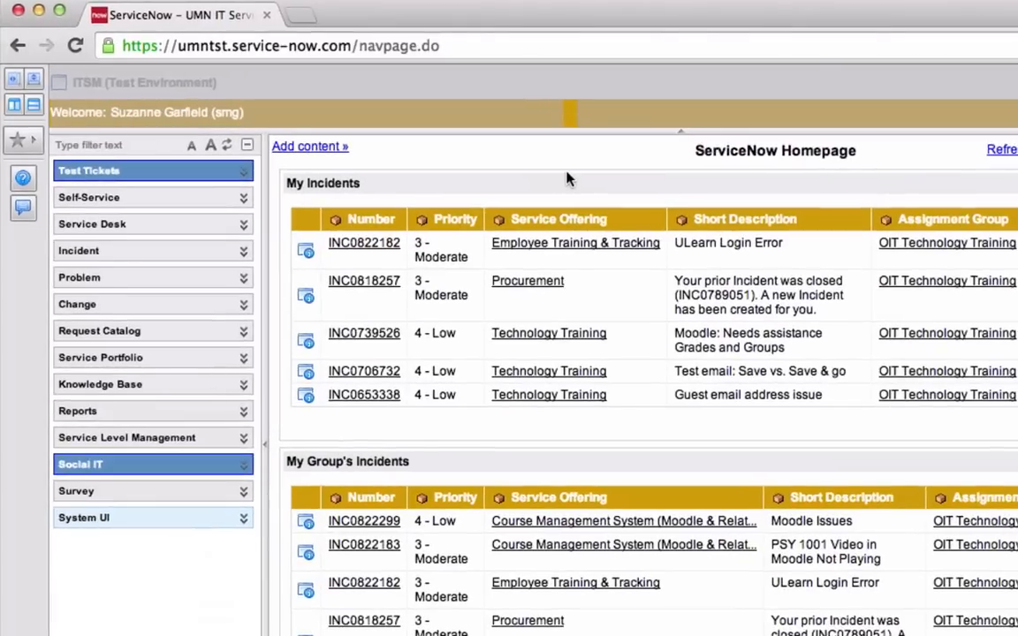
Create new Phone contact record CON0018253 from Service Desk > Contact
click(244, 226)
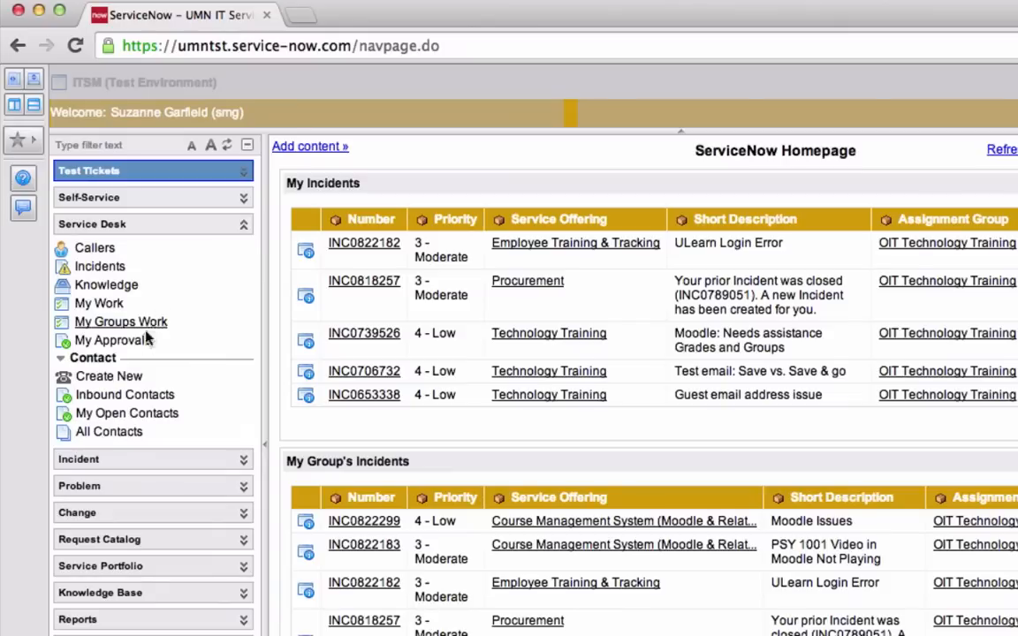
click(132, 378)
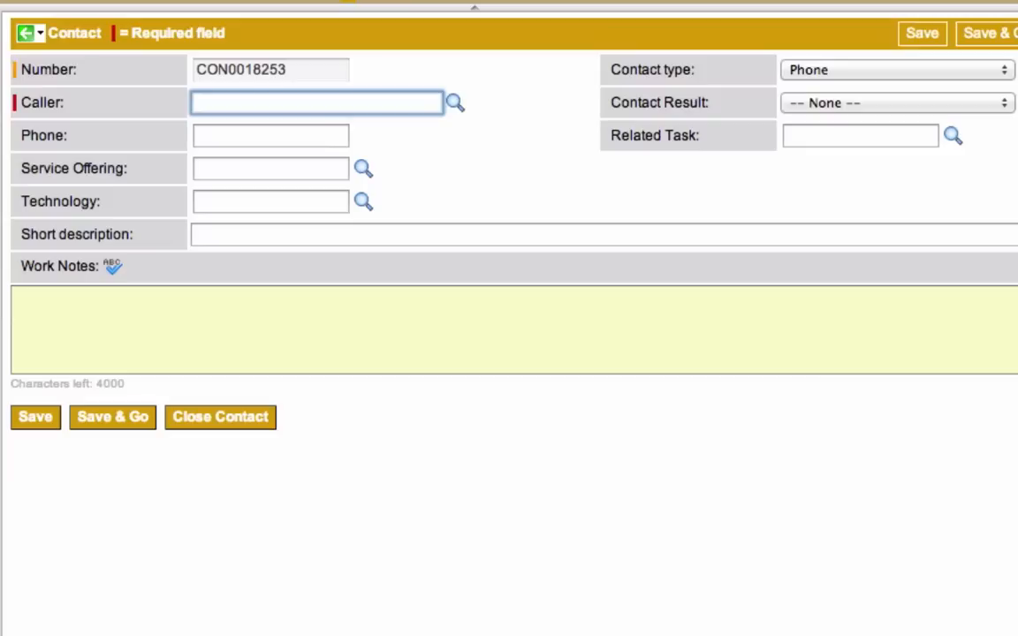
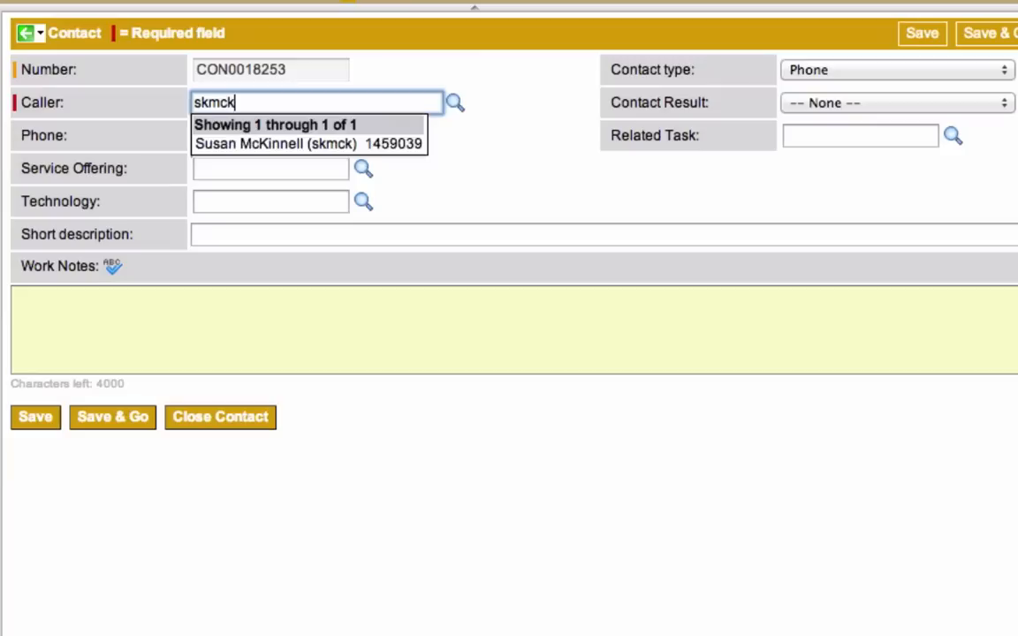
Pick the caller by their user ID so the caller's phone number fills in automatically
key(Down)
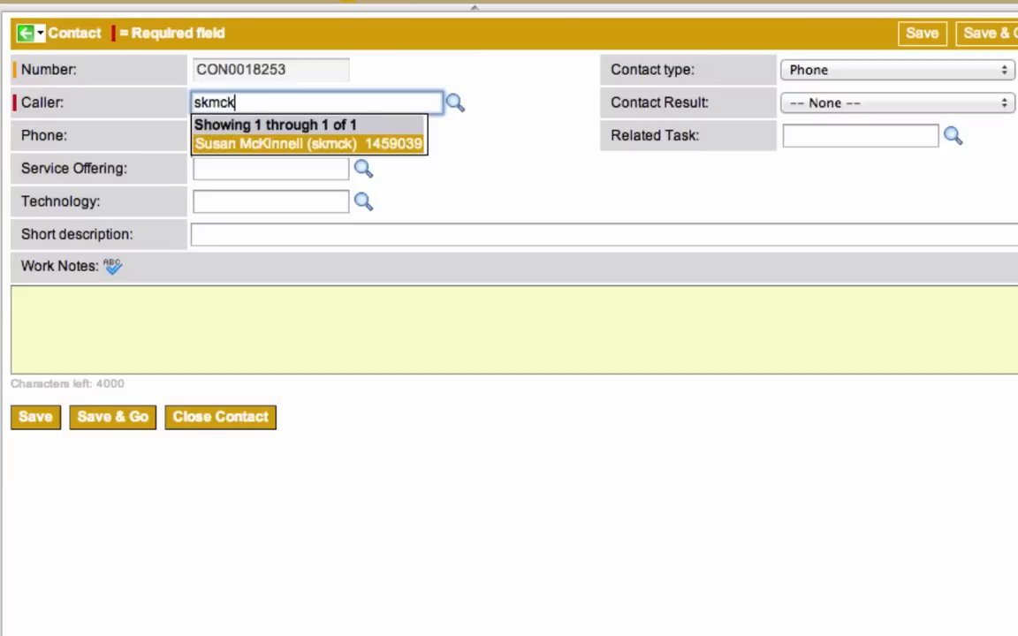
key(Return)
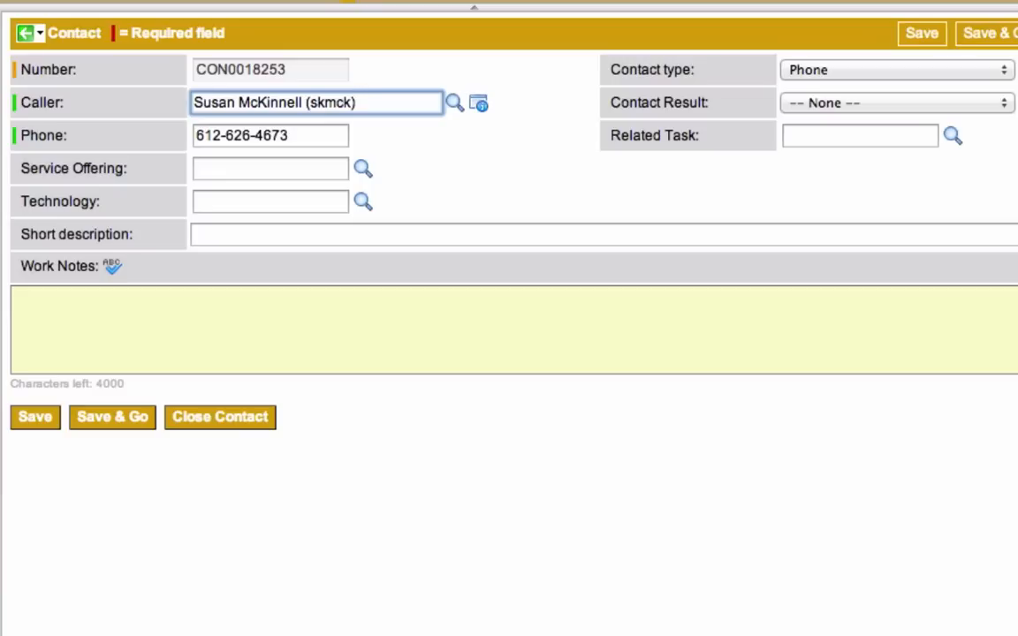
key(Tab)
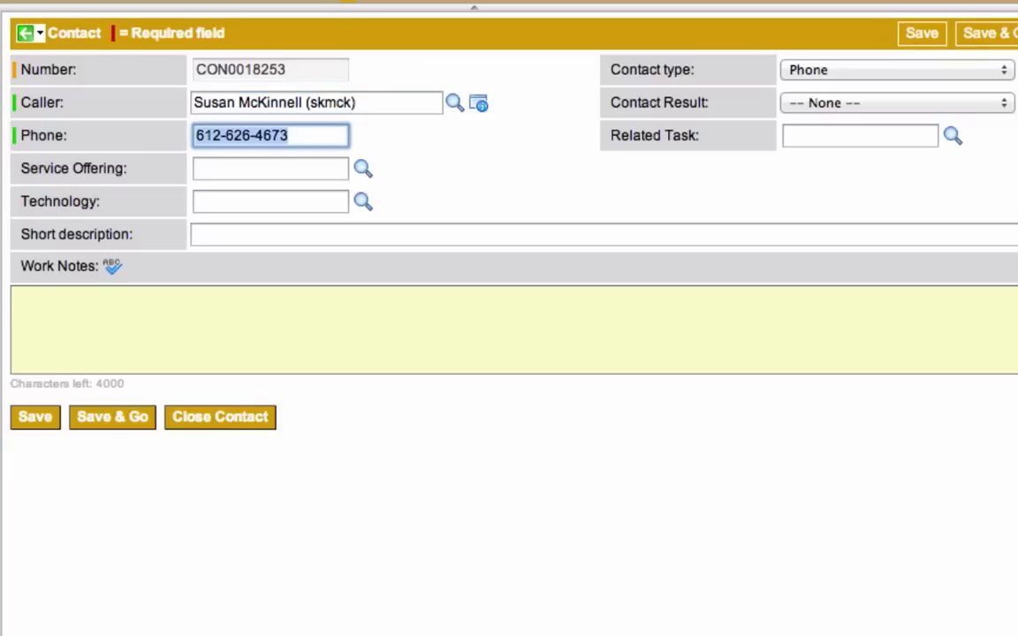
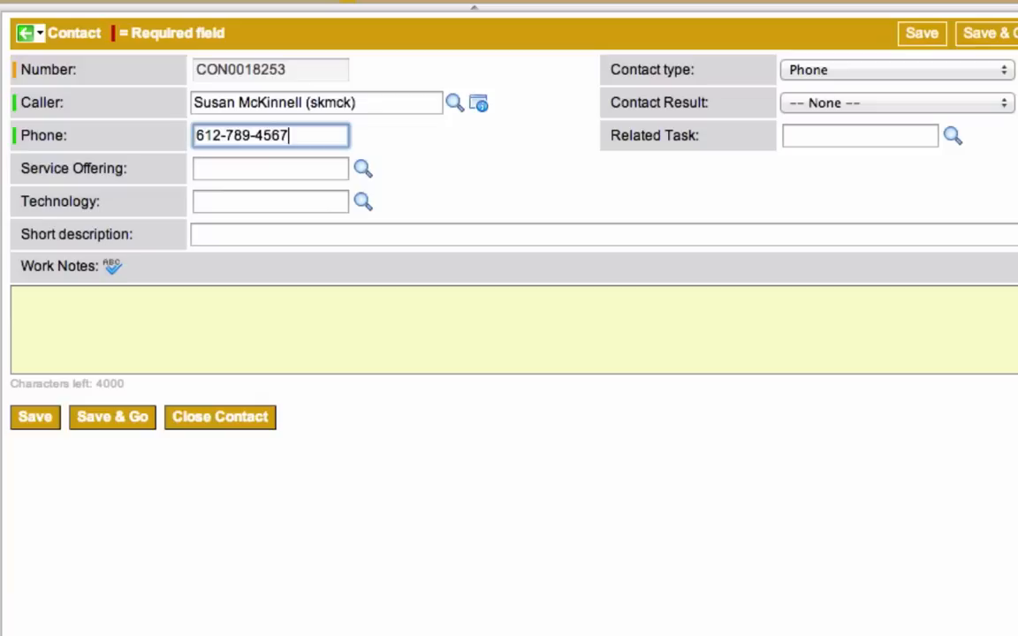
Overwrite the auto-filled phone number with a different callback number
key(Tab)
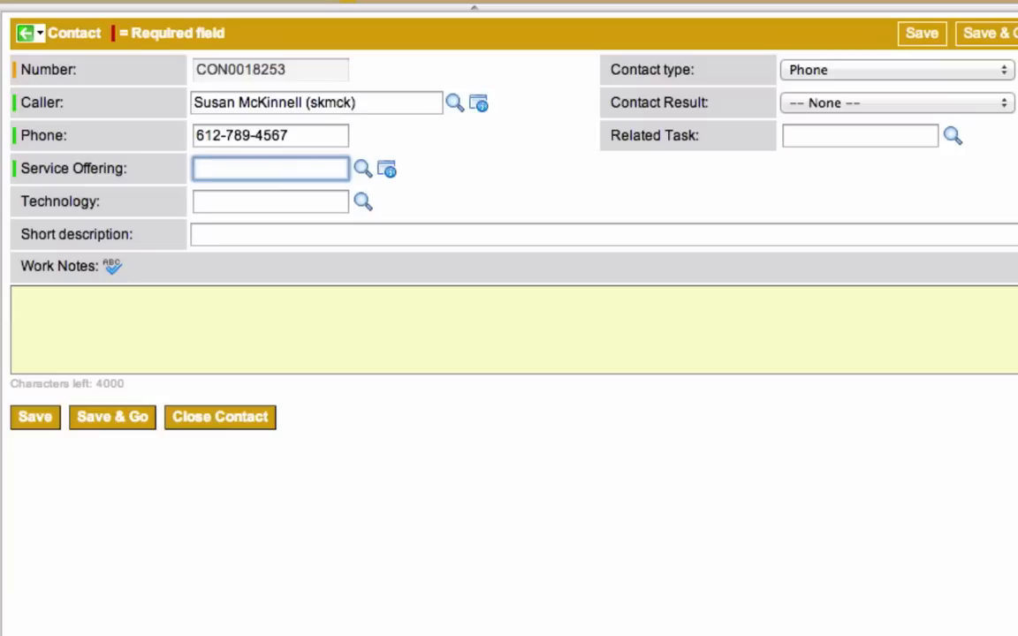
Set the contact's service offering to Hardware & Software Support & Repair
text(hardwar)
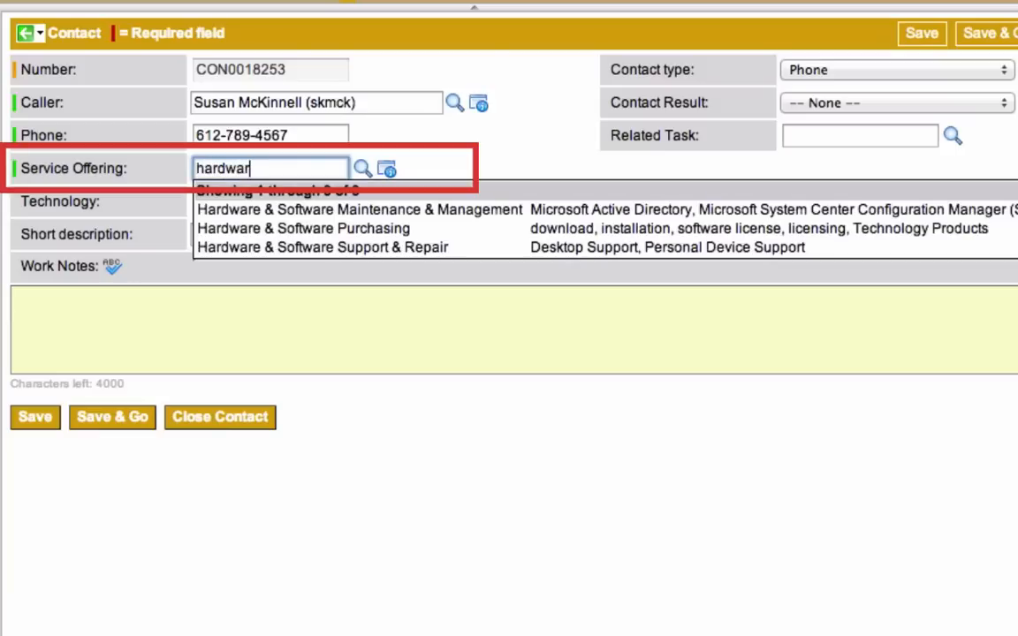
key(Down)
key(Down)
key(Down)
key(BackSpace)
key(BackSpace)
key(BackSpace)
key(Down)
key(Down)
key(Down)
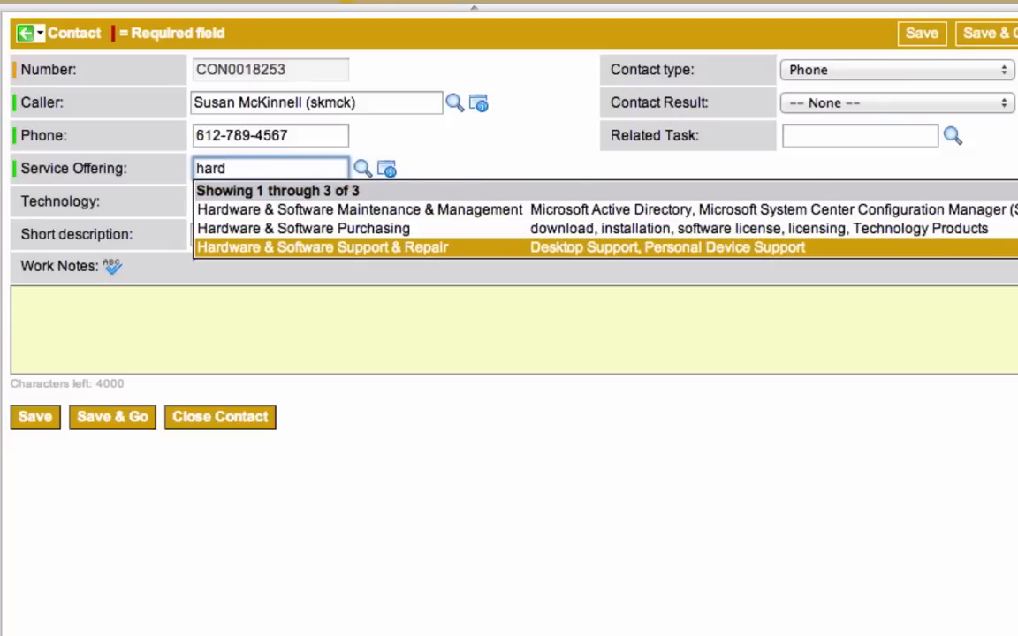
key(Return)
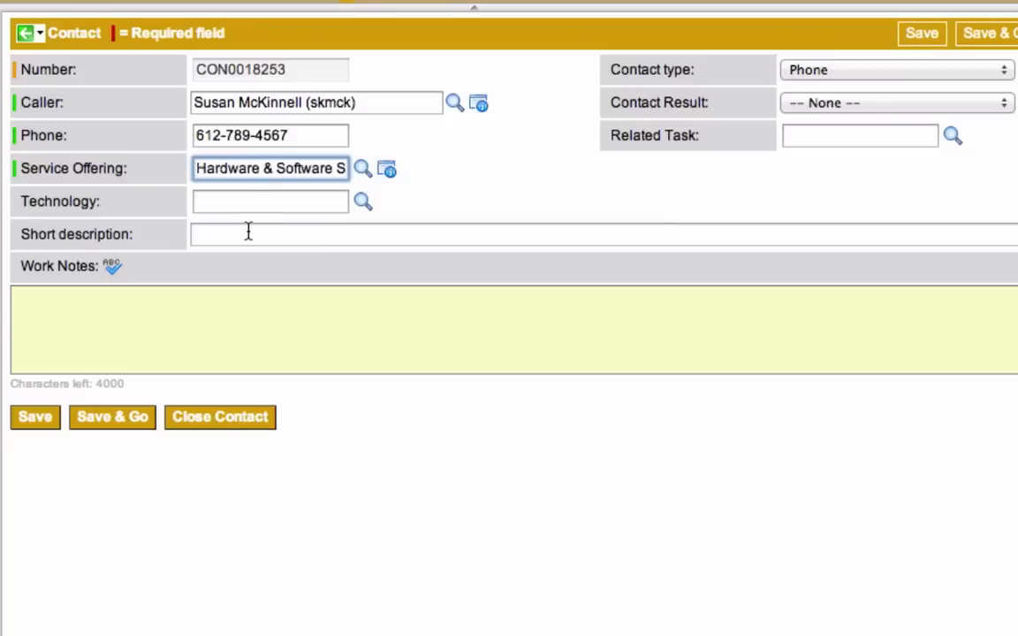
click(248, 231)
Enter short description 'Mouse dead' and a work note that the caller's mouse is dead and needs a doctor
text(Mouse dead)
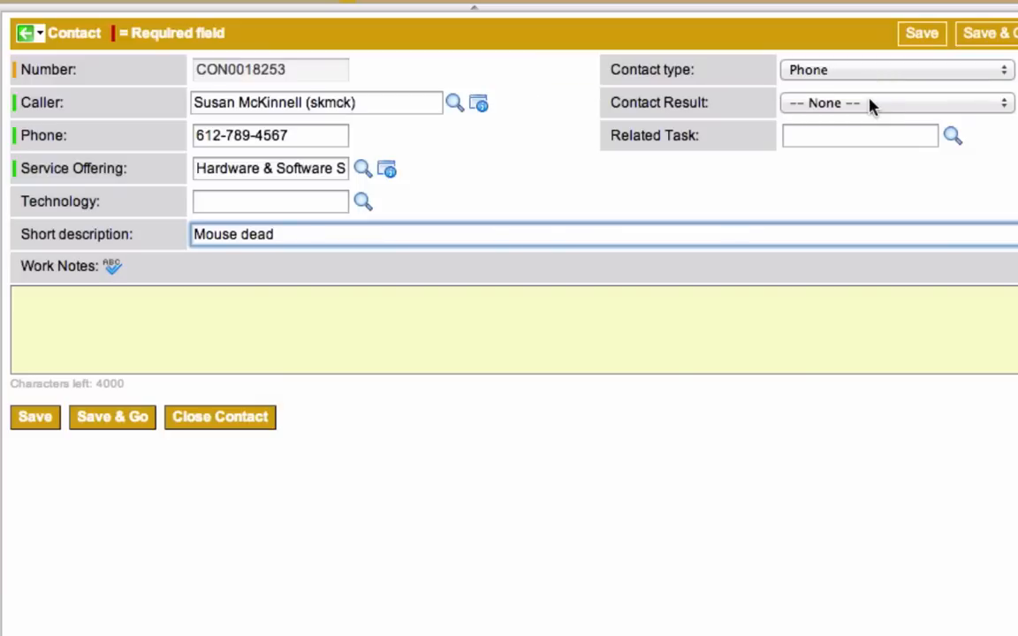
click(608, 333)
text(Susan's mouse i)
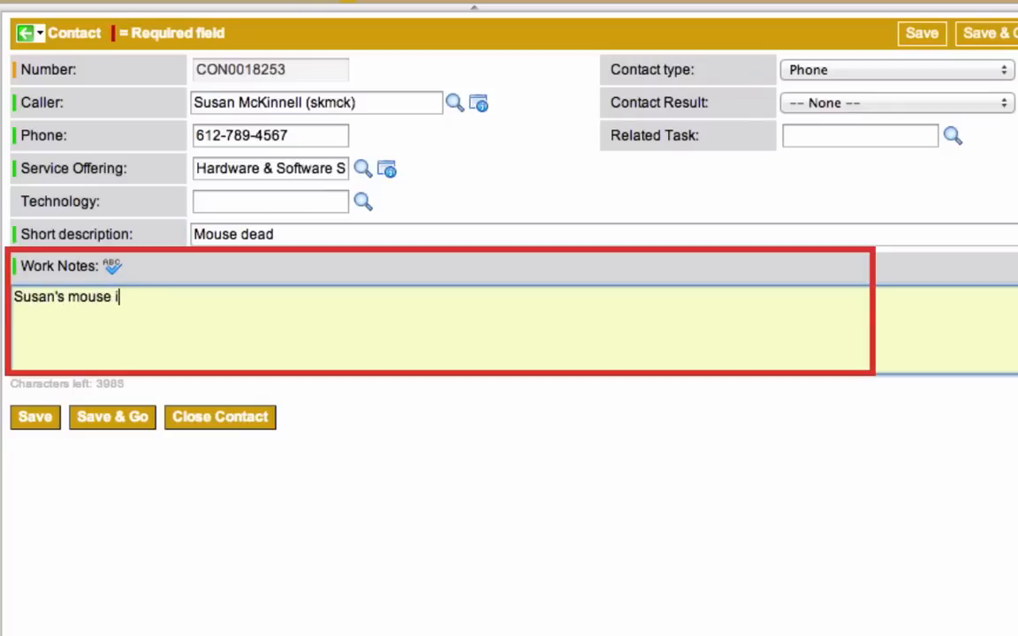
text(s dead! Doctor needed!)
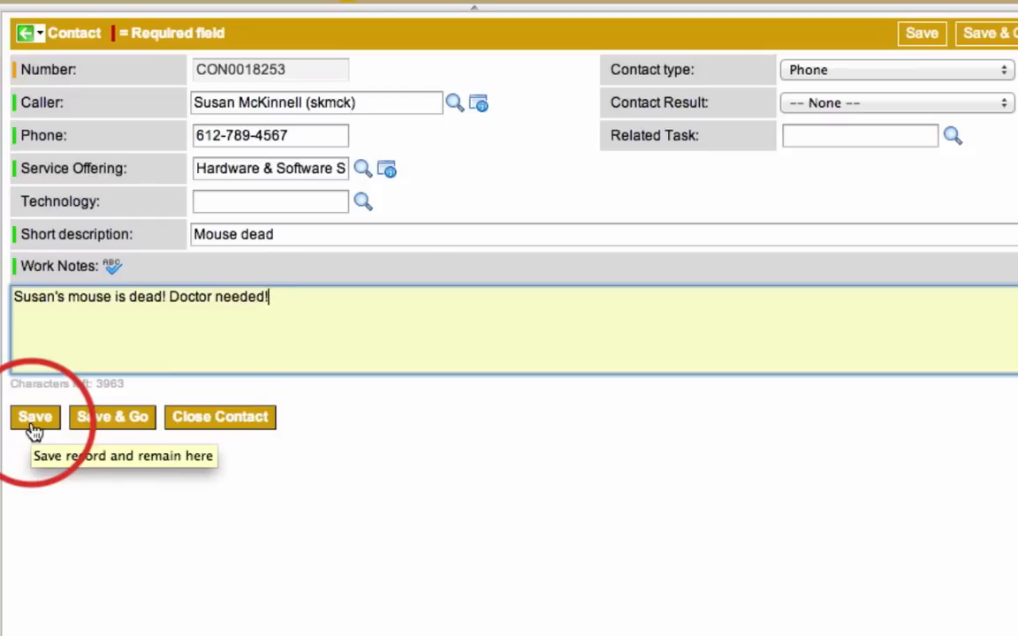
Save contact CON0018253 so caller, offering and work note appear in the activity log
click(34, 426)
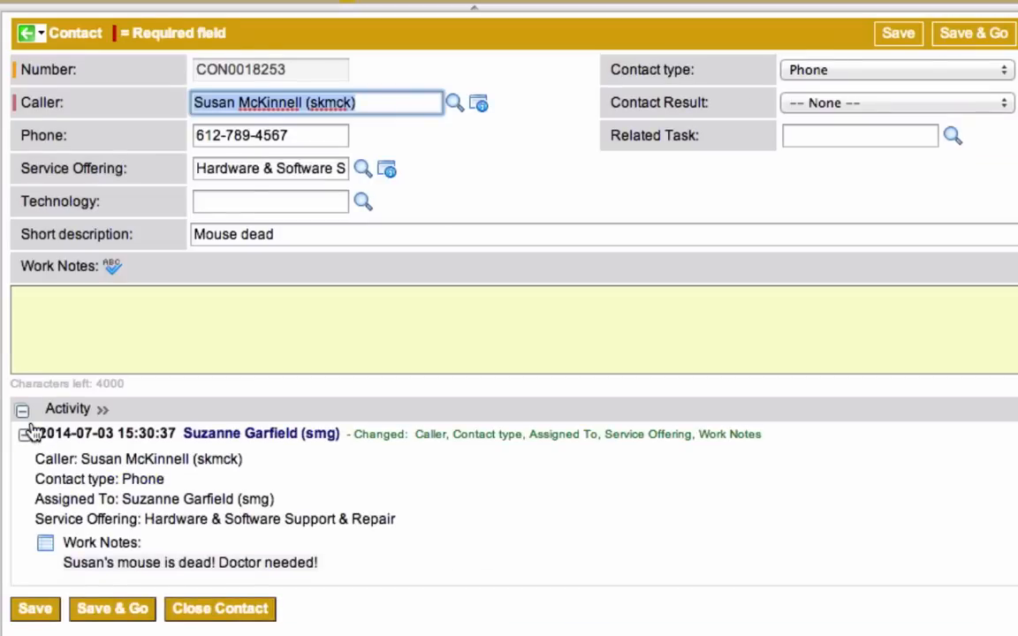
click(373, 569)
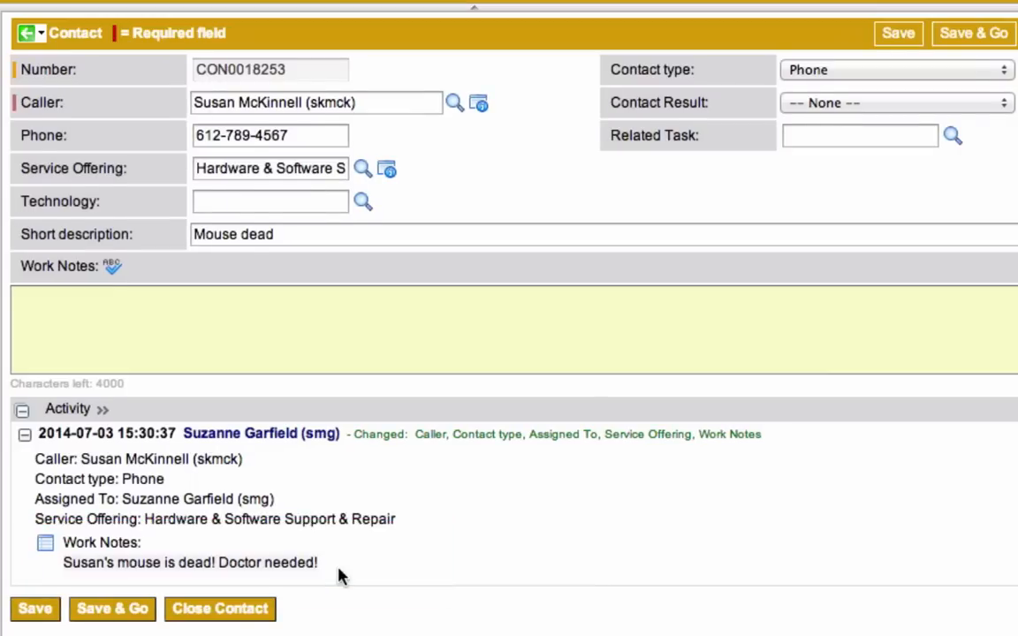
scroll(343, 576, down, 2)
scroll(343, 577, down, 5)
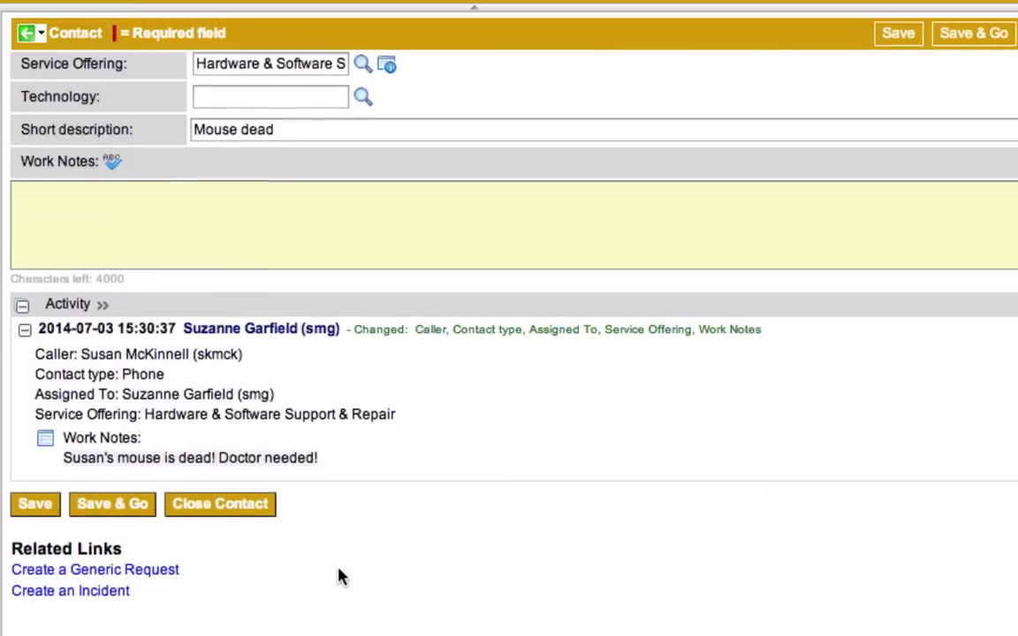
scroll(339, 570, down, 4)
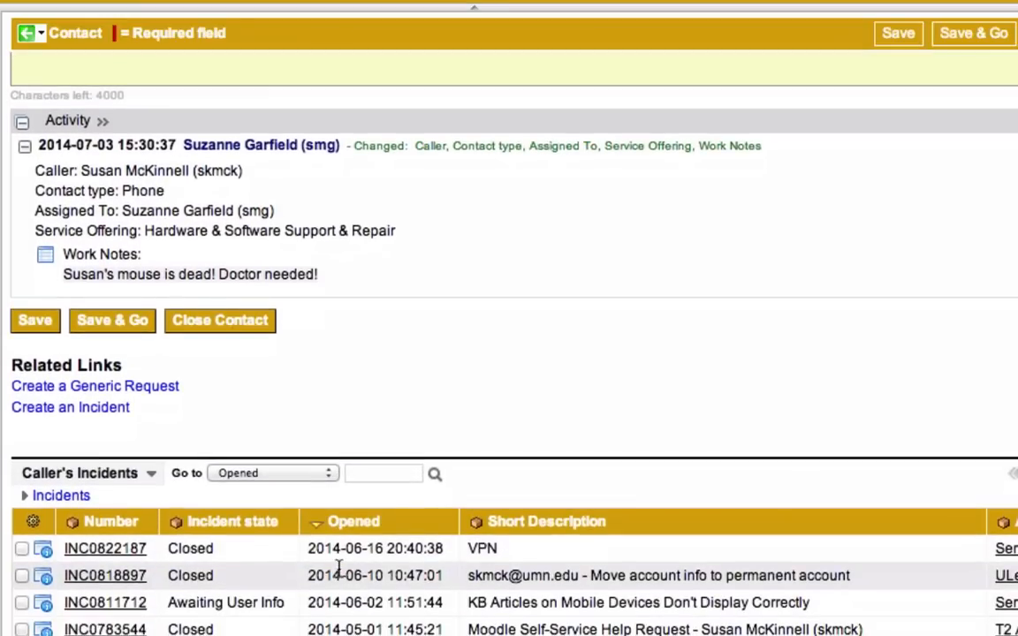
scroll(339, 570, down, 6)
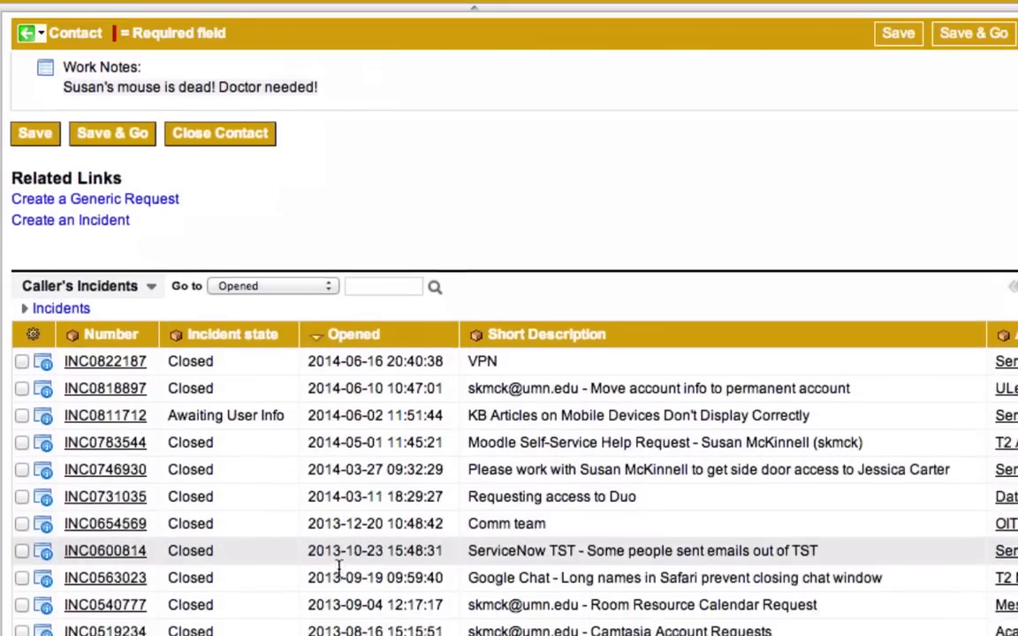
scroll(338, 570, down, 7)
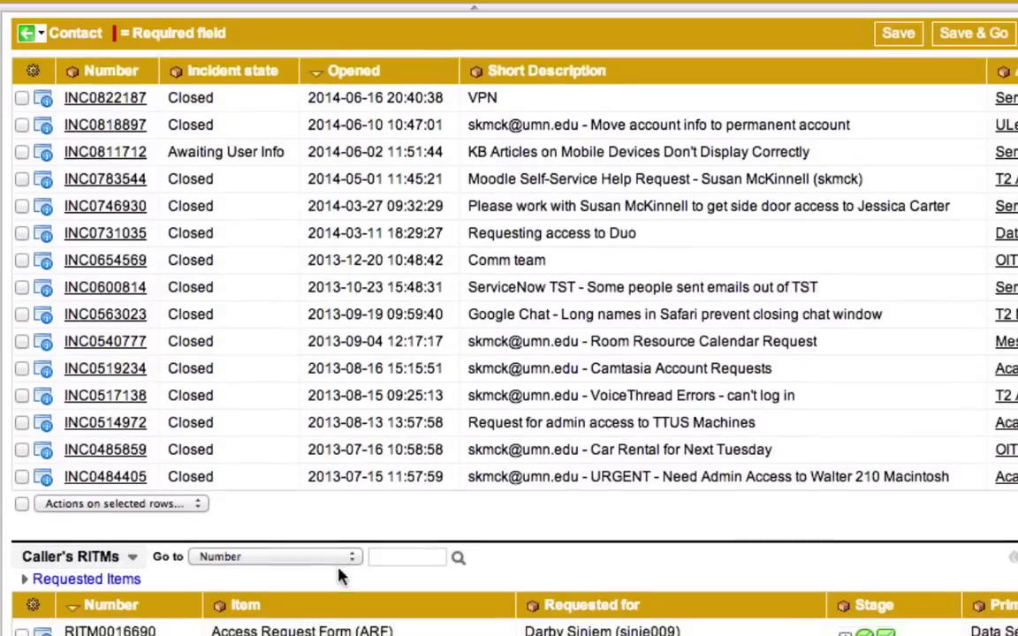
scroll(339, 574, down, 3)
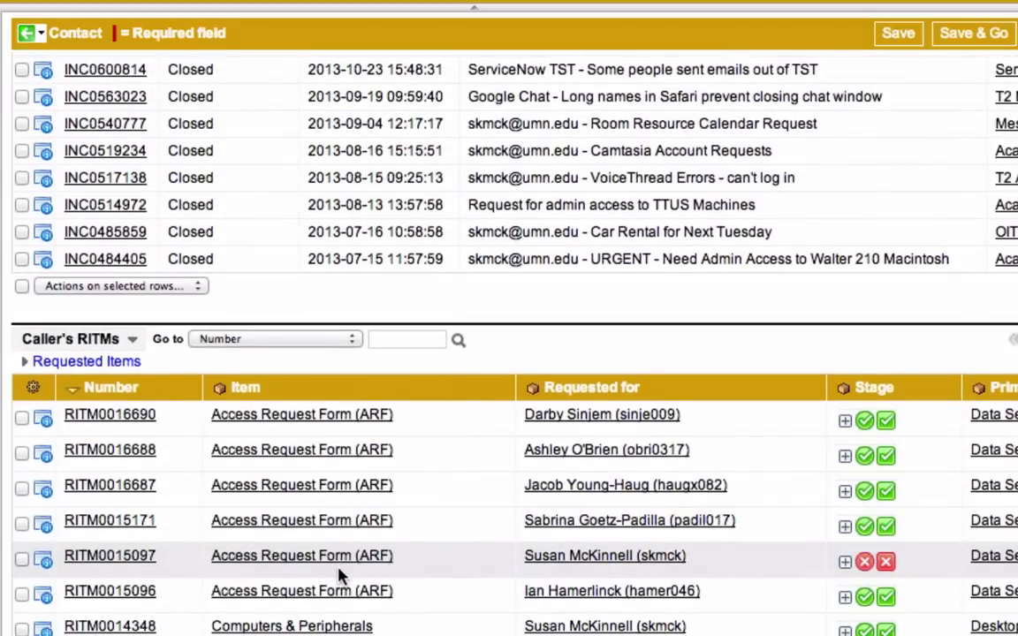
scroll(338, 574, down, 10)
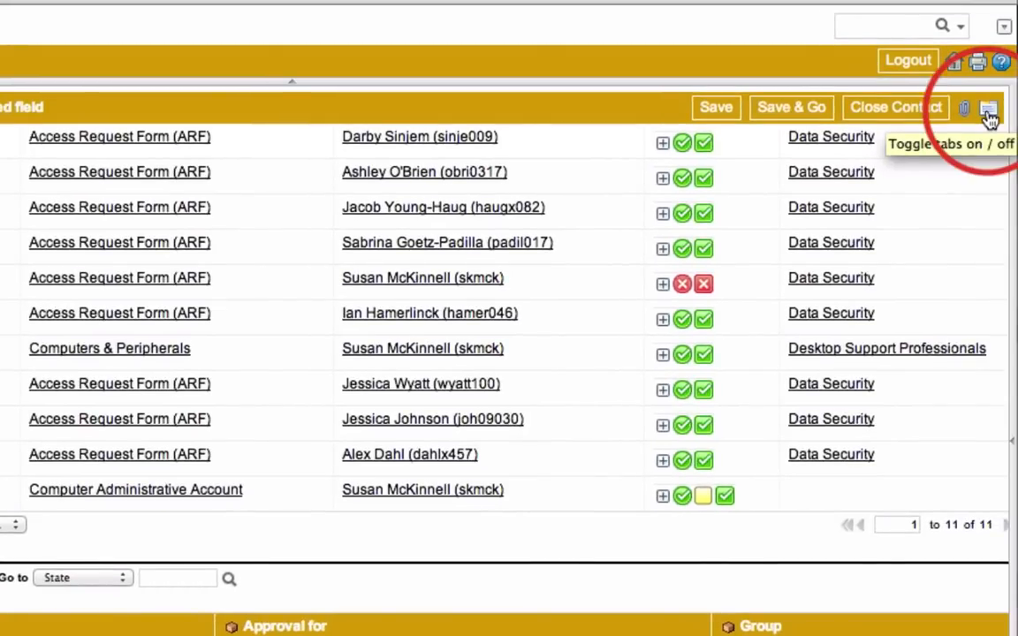
Display related lists as tabs and view the 98 related knowledge articles
click(987, 111)
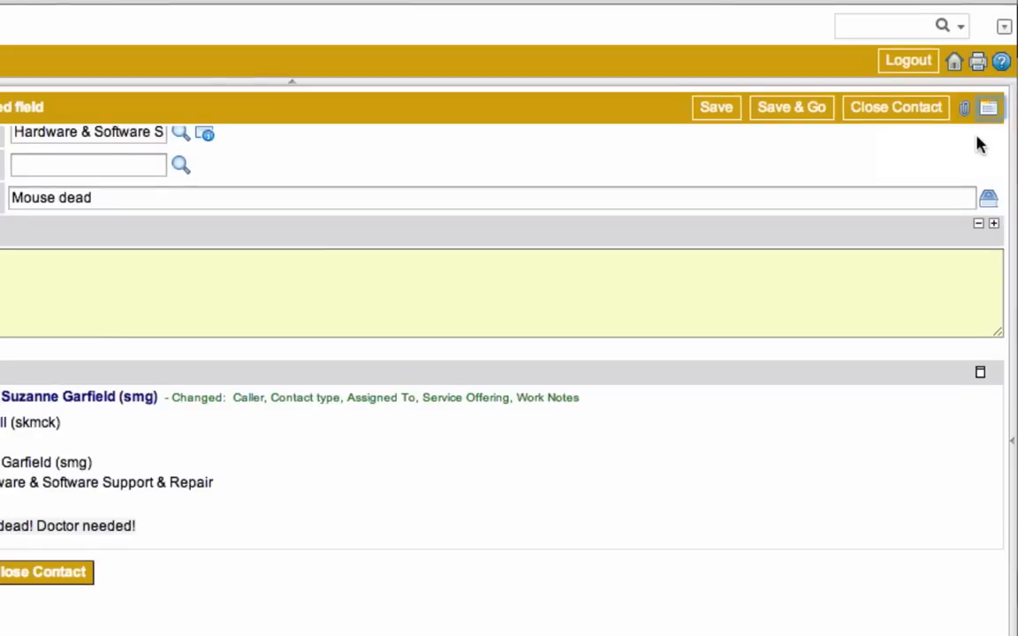
scroll(978, 143, down, 5)
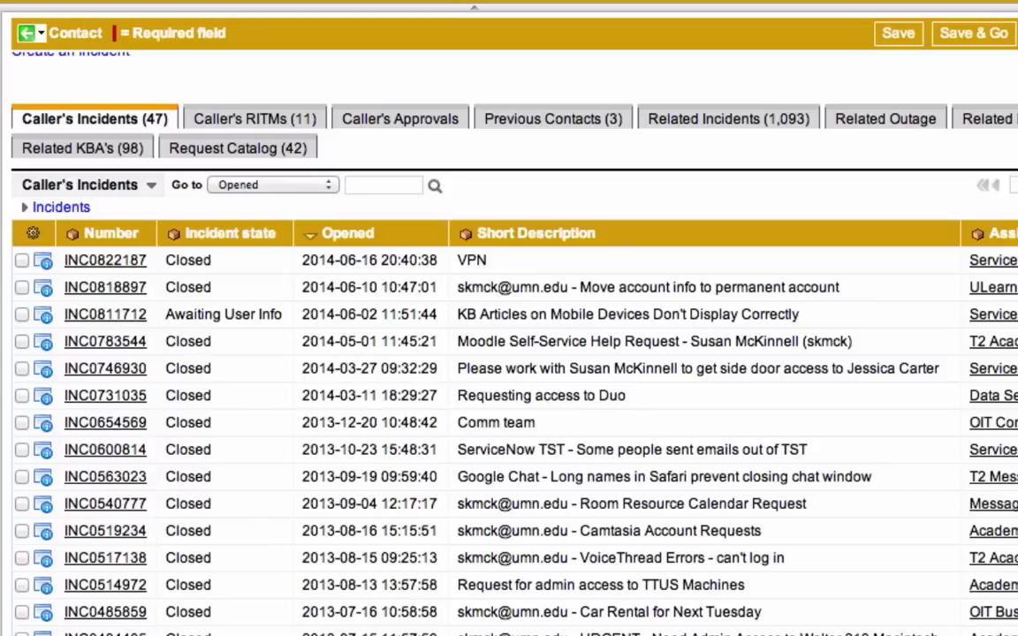
key(Tab)
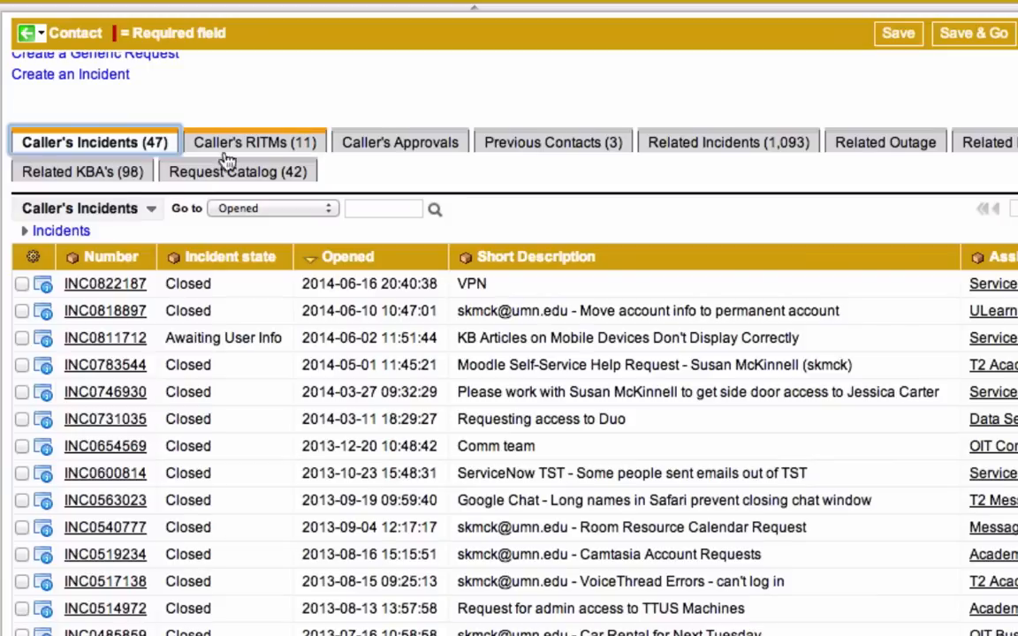
click(126, 174)
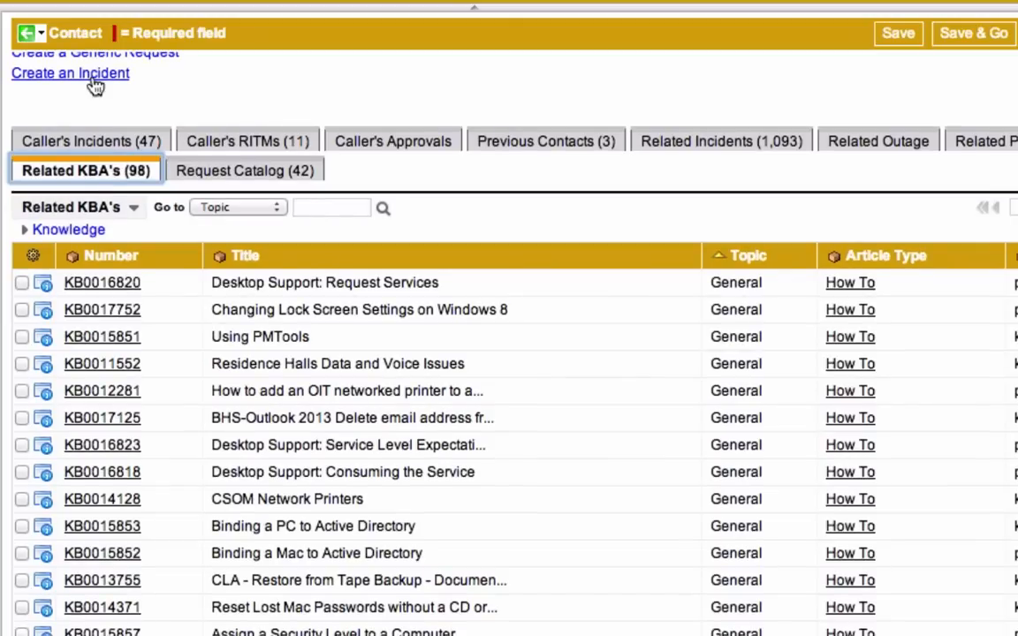
click(94, 82)
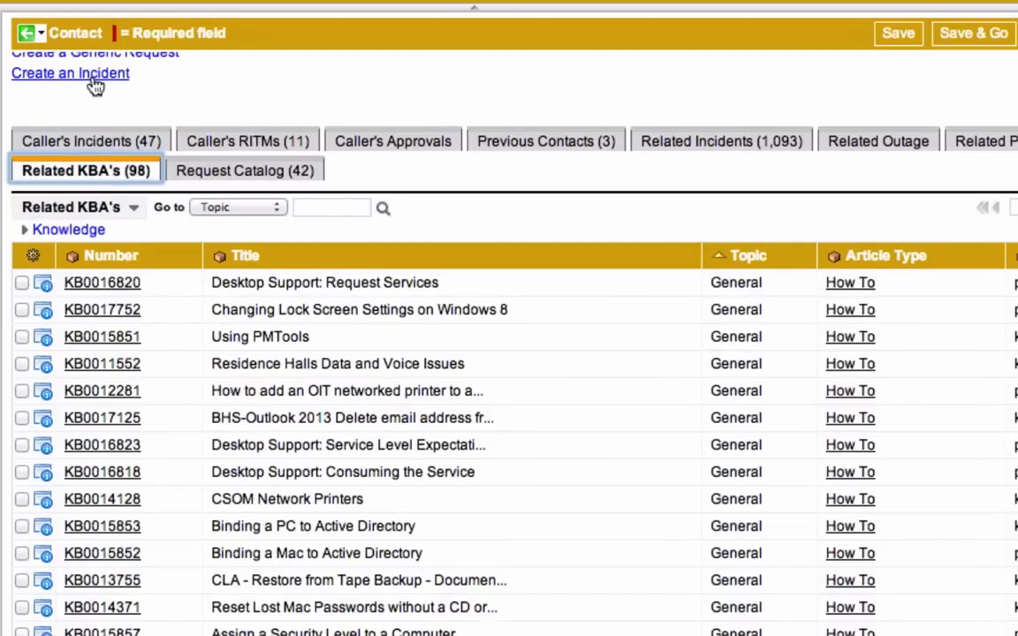